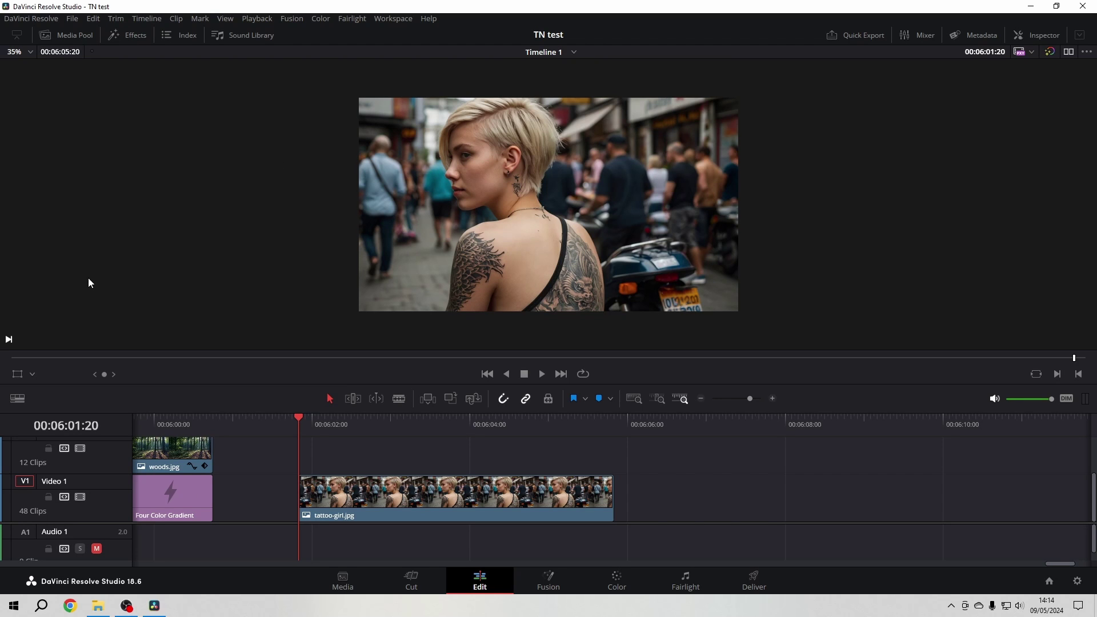
Show the viewer overlay list with Transform, Crop, Dynamic Zoom and other modes.
click(32, 374)
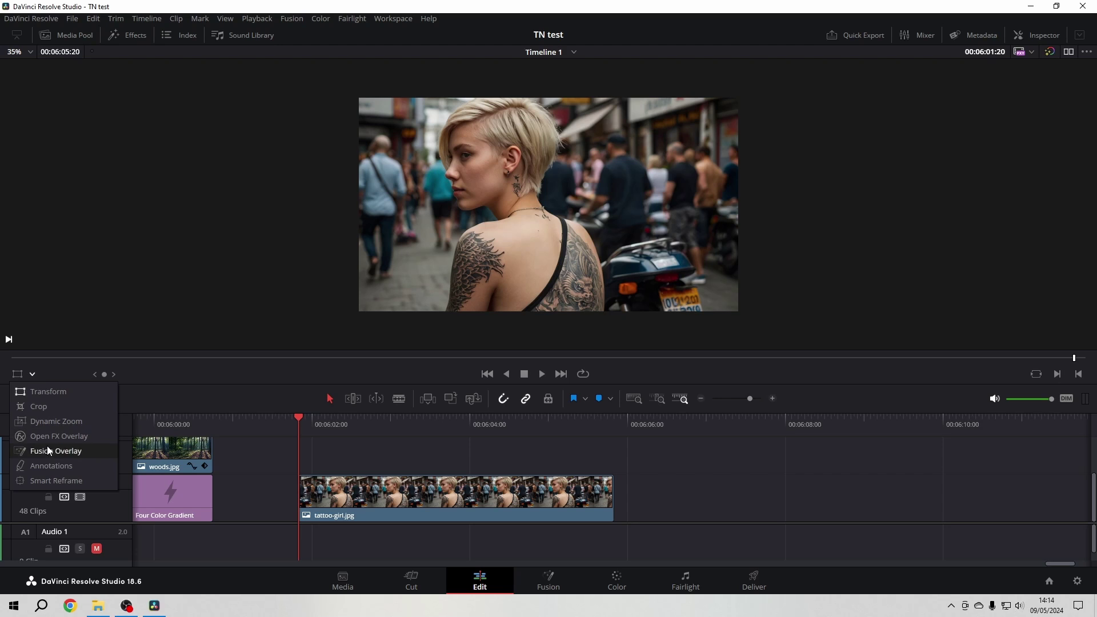
Turn on the Transform overlay, then scale the image down and stretch it wider.
click(41, 392)
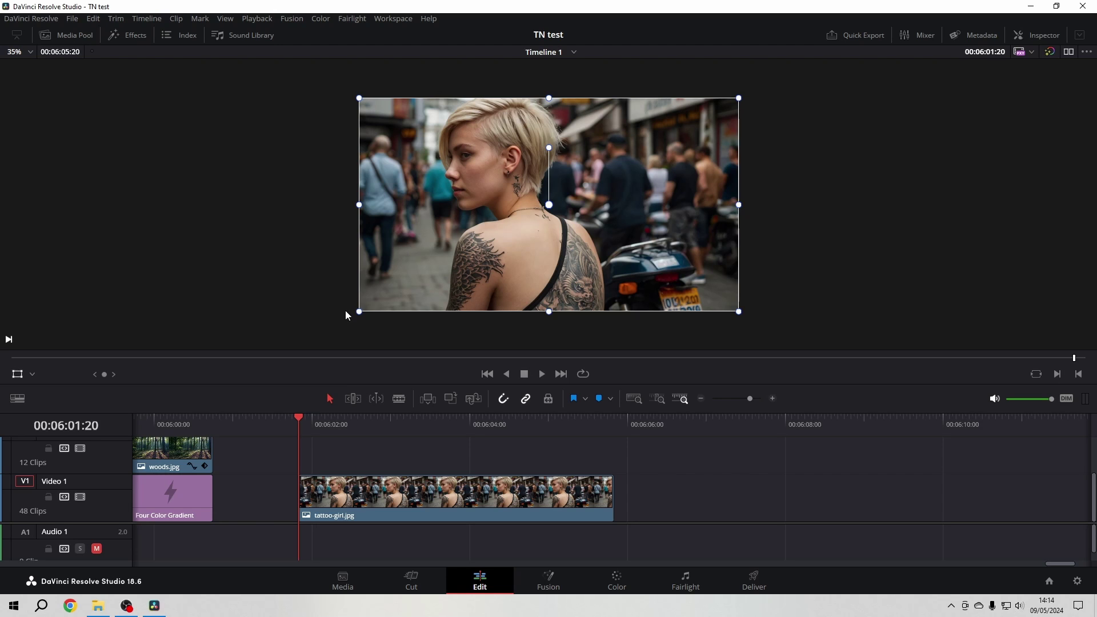
drag(359, 312, 297, 317)
drag(360, 207, 438, 226)
Squash the image vertically, save the project, then undo the squash.
drag(548, 99, 541, 143)
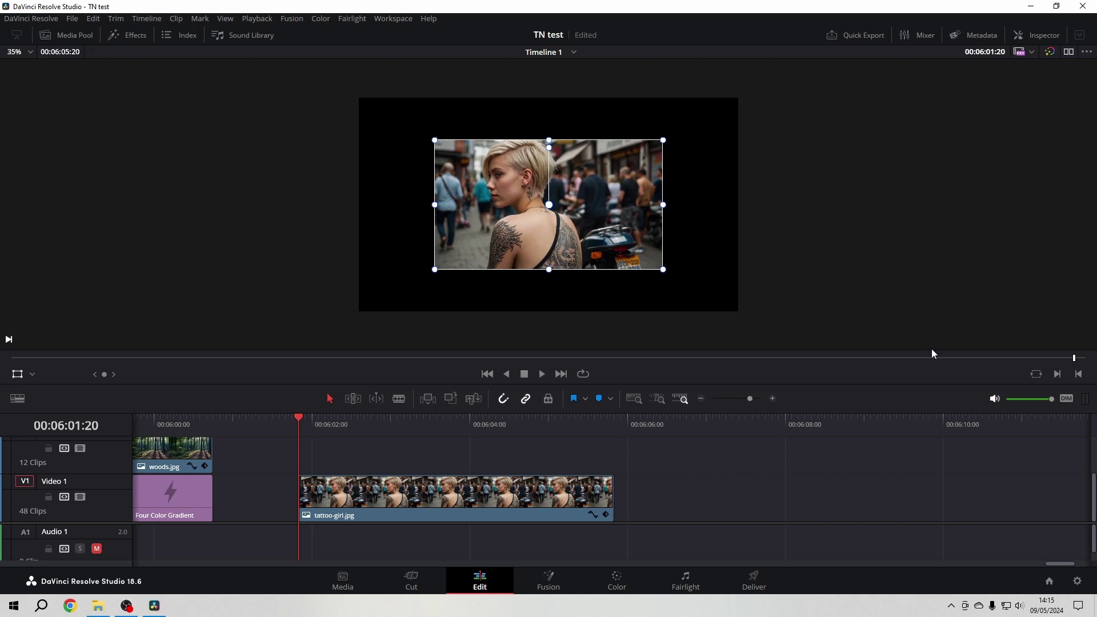
key(ctrl+s)
key(ctrl+z)
key(ctrl+z)
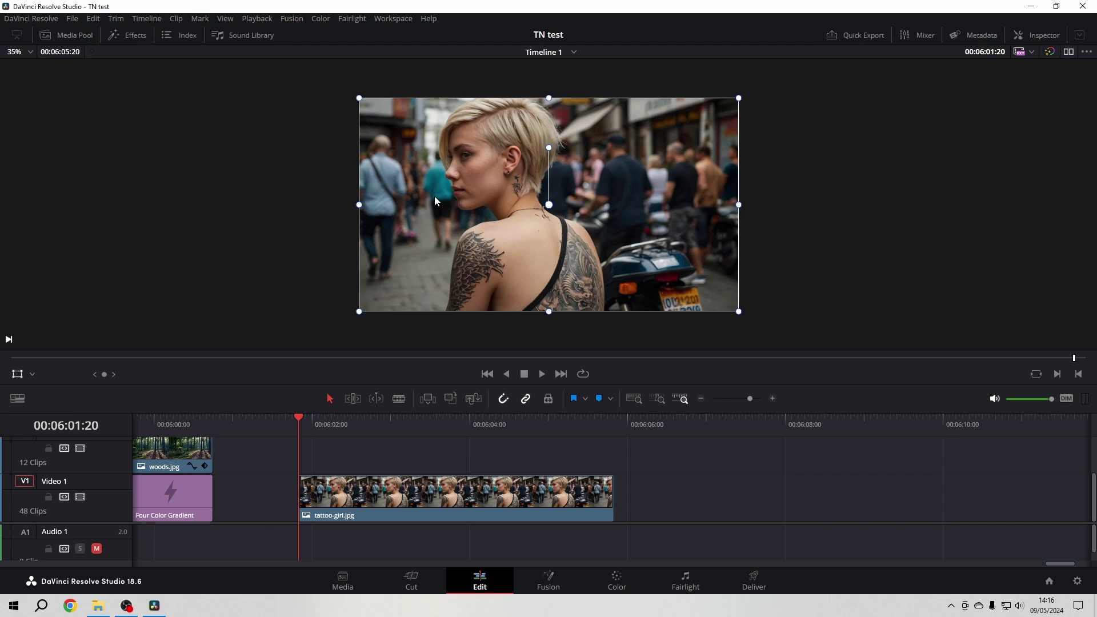
mouse_move(435, 197)
mouse_down()
mouse_move(406, 231)
mouse_move(413, 174)
mouse_move(530, 175)
mouse_move(472, 193)
mouse_move(420, 181)
mouse_move(464, 164)
mouse_move(440, 208)
mouse_up()
key(ctrl+z)
drag(549, 148, 549, 148)
drag(549, 150, 549, 115)
Save, shift the anchor point left, rotate around it, then hide the transform handles.
key(ctrl+s)
drag(550, 205, 534, 262)
drag(426, 161, 419, 140)
click(17, 376)
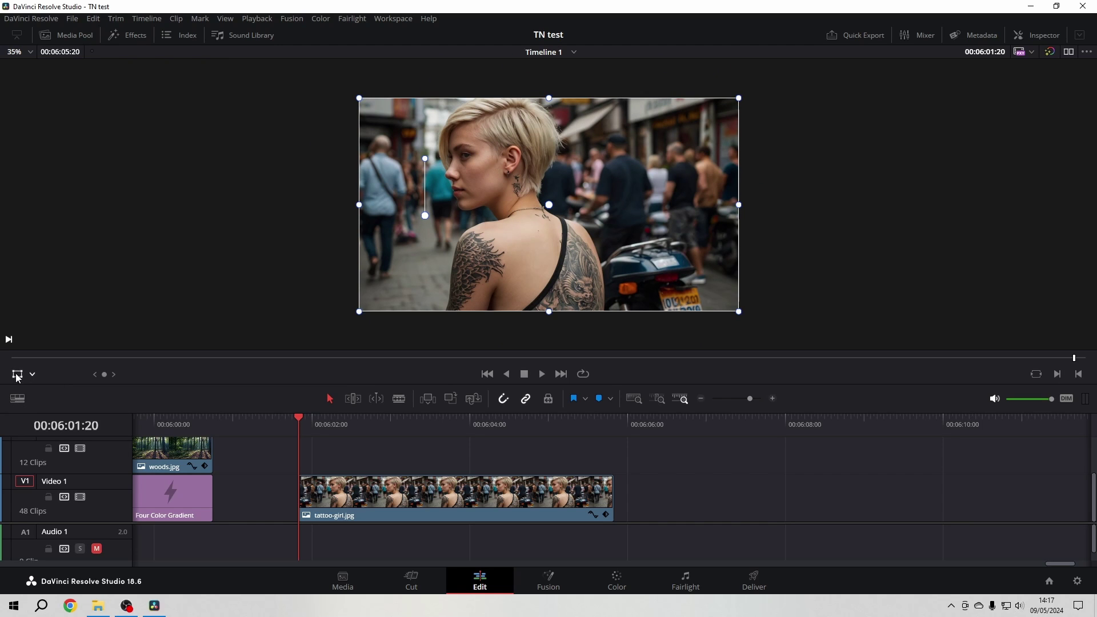
In the Inspector, shrink the clip to 0.630 zoom, then reset all transform values.
click(1041, 36)
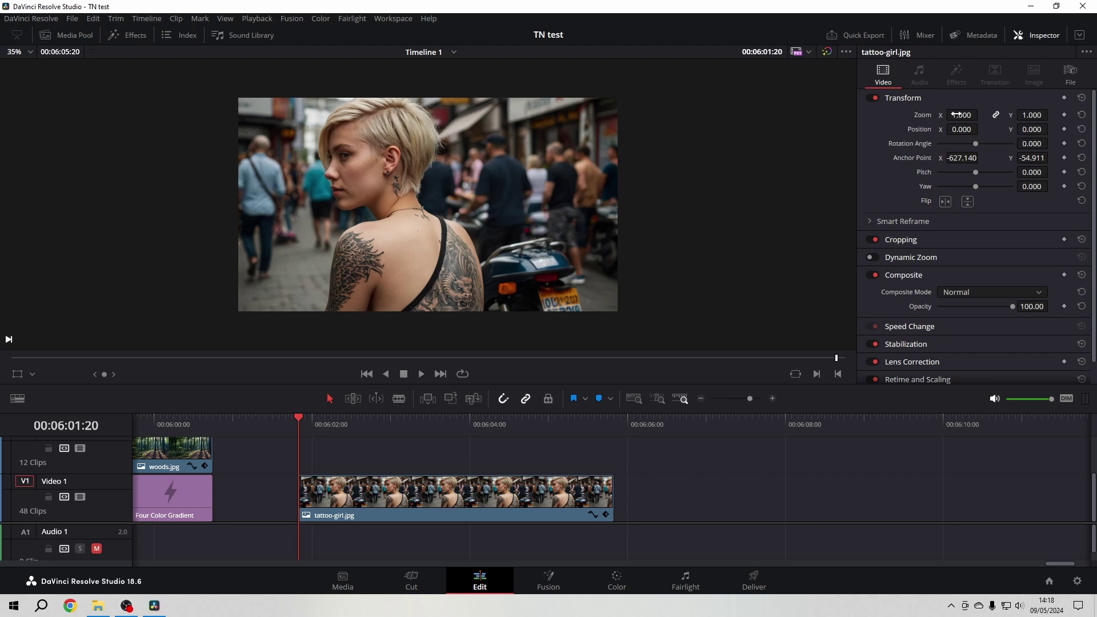
drag(957, 114, 937, 115)
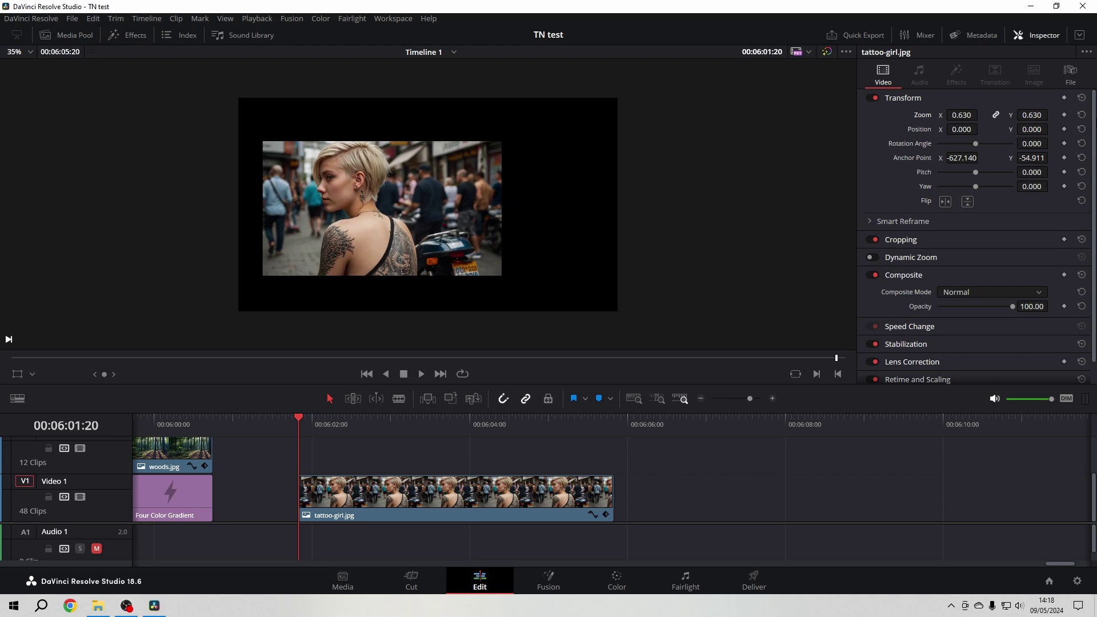
click(1082, 98)
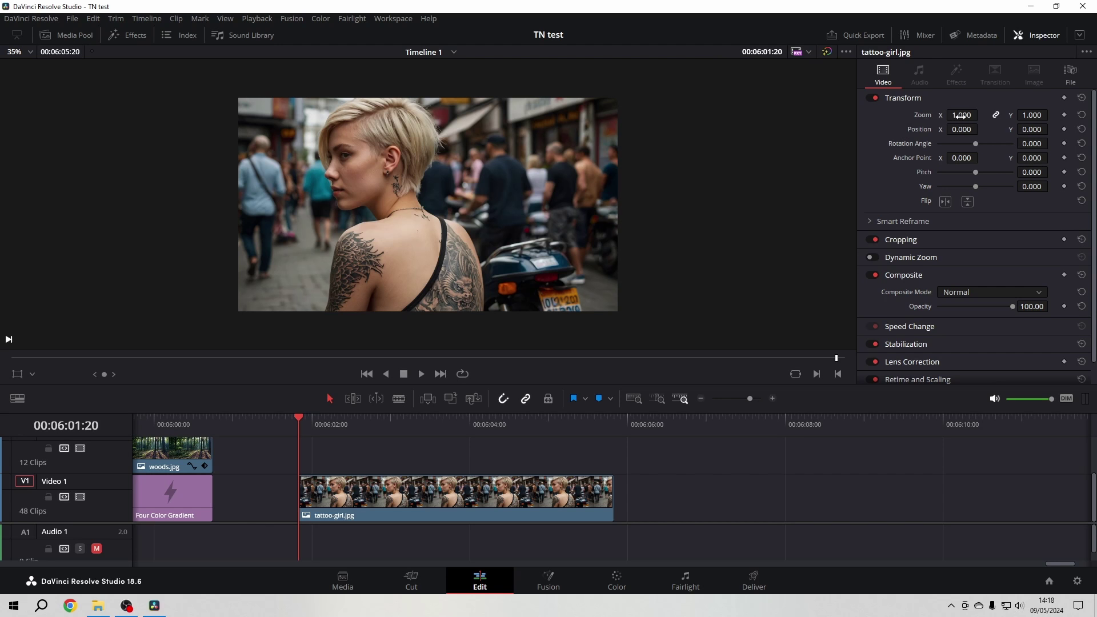
Adjust zoom, unlink it to X 1.670 and Y 2.500, then reset zoom to 1.000.
mouse_move(964, 115)
mouse_down()
mouse_move(1015, 115)
mouse_move(944, 115)
mouse_move(966, 114)
mouse_up()
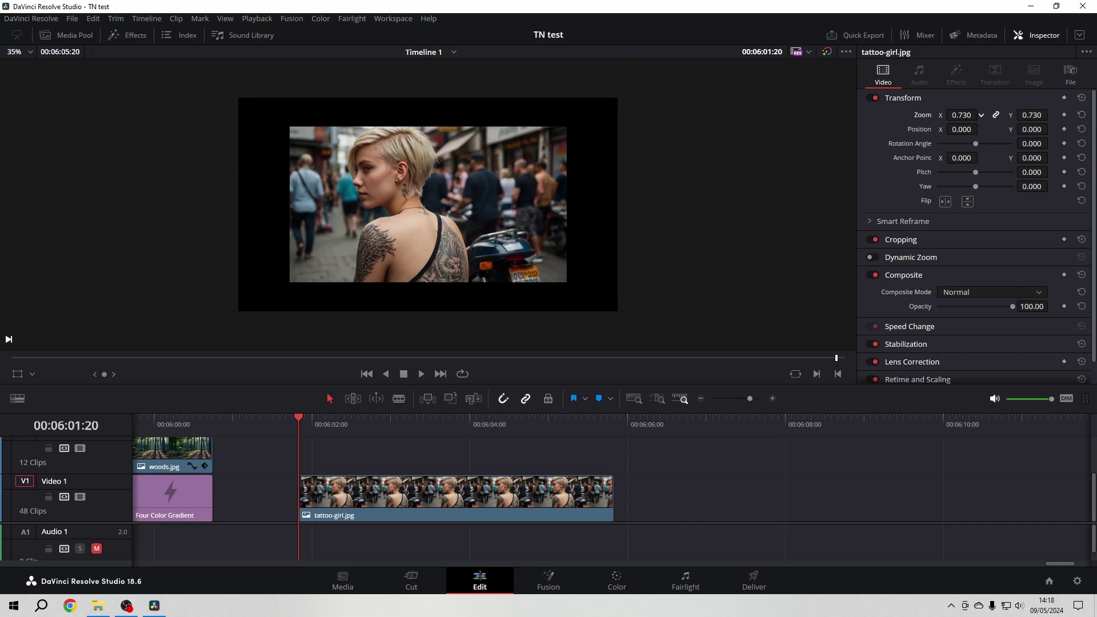
mouse_move(961, 115)
mouse_down()
mouse_move(983, 115)
mouse_move(965, 126)
mouse_up()
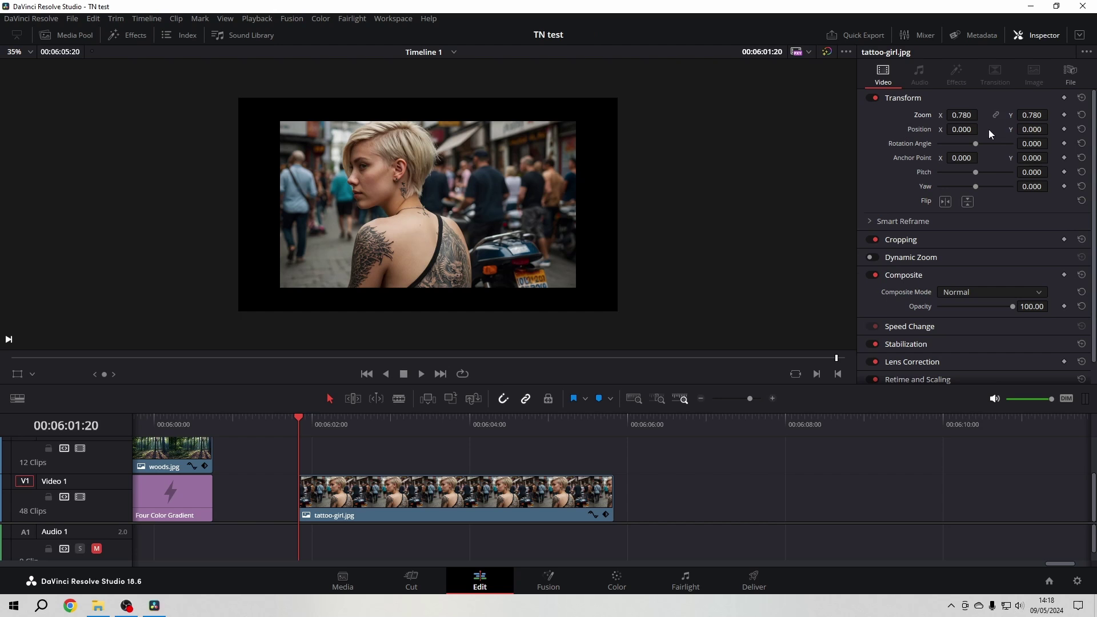
drag(972, 116, 981, 115)
drag(1051, 115, 1051, 114)
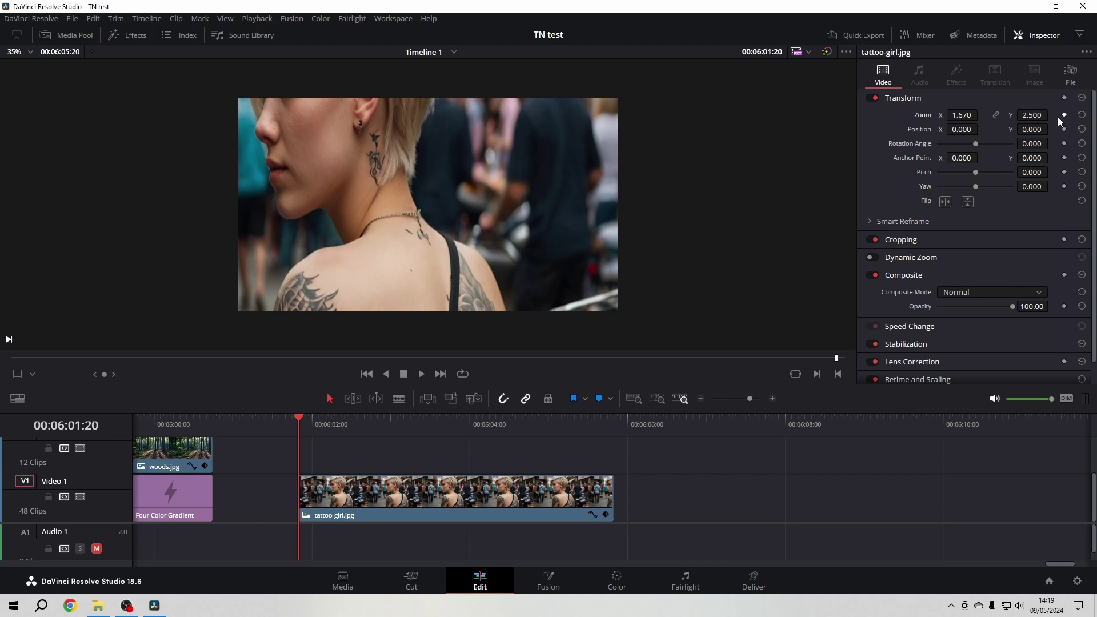
double_click(923, 115)
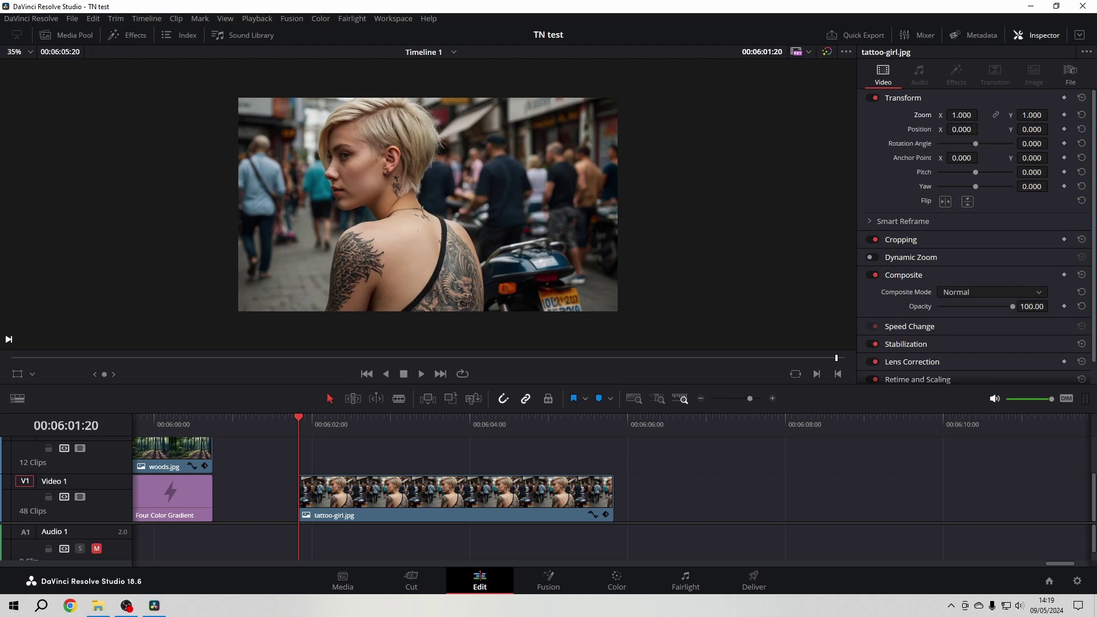
Shift the image's X and Y position, then reset it to centre.
mouse_move(961, 130)
mouse_down()
mouse_move(994, 129)
mouse_move(952, 130)
mouse_up()
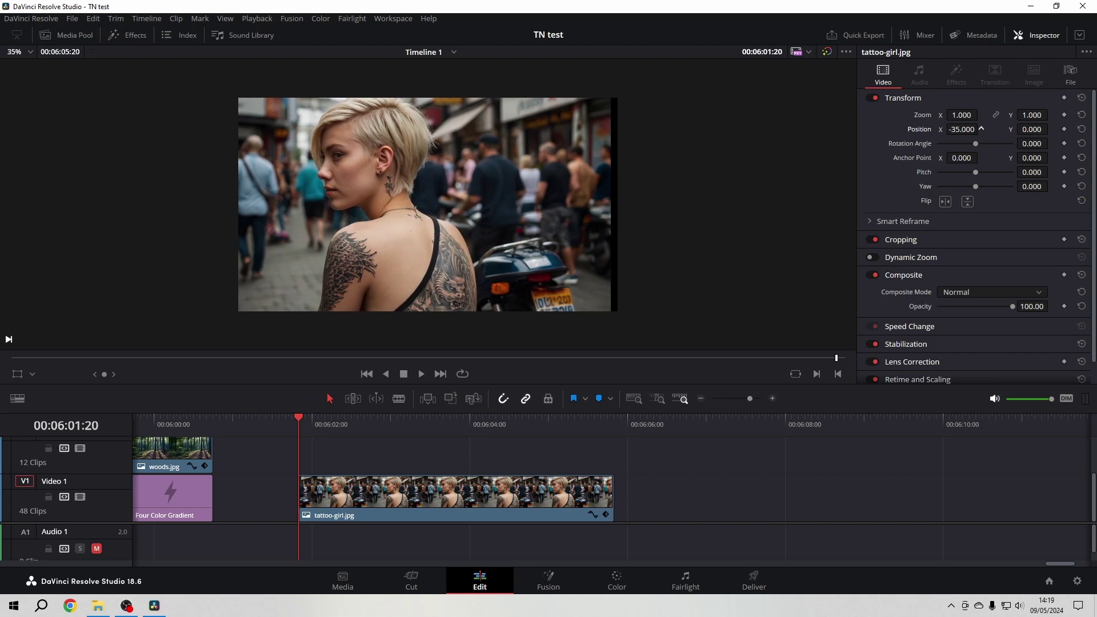
drag(1032, 129, 1025, 129)
click(1082, 129)
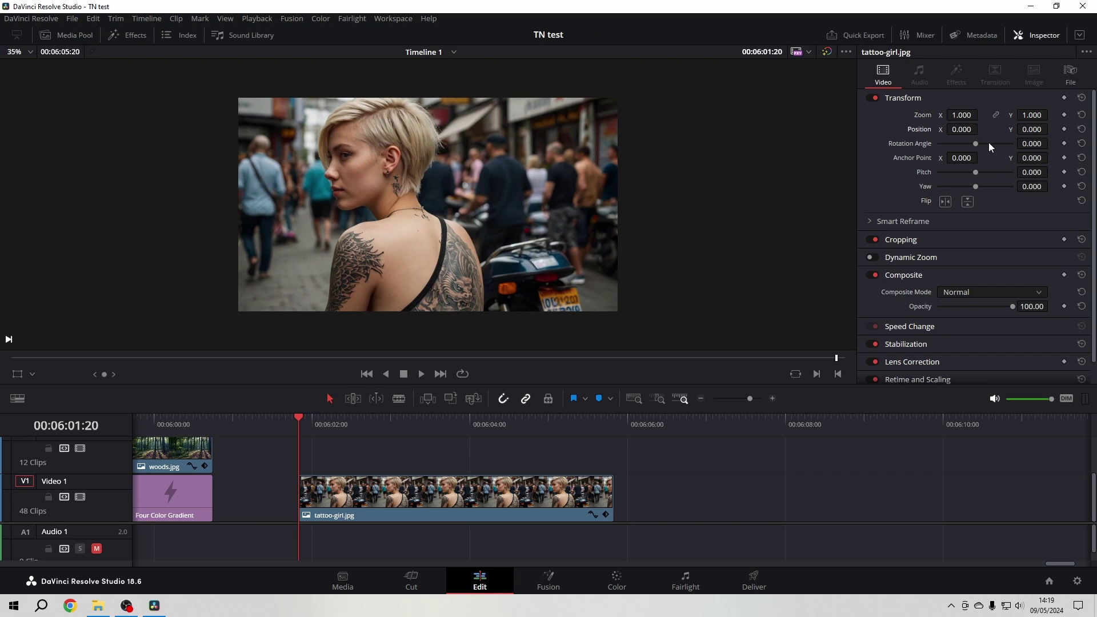
Rotate the image about 13.7 degrees, then -3.900, resetting the angle to 0 each time.
drag(977, 144, 974, 148)
double_click(910, 143)
drag(1032, 143, 890, 169)
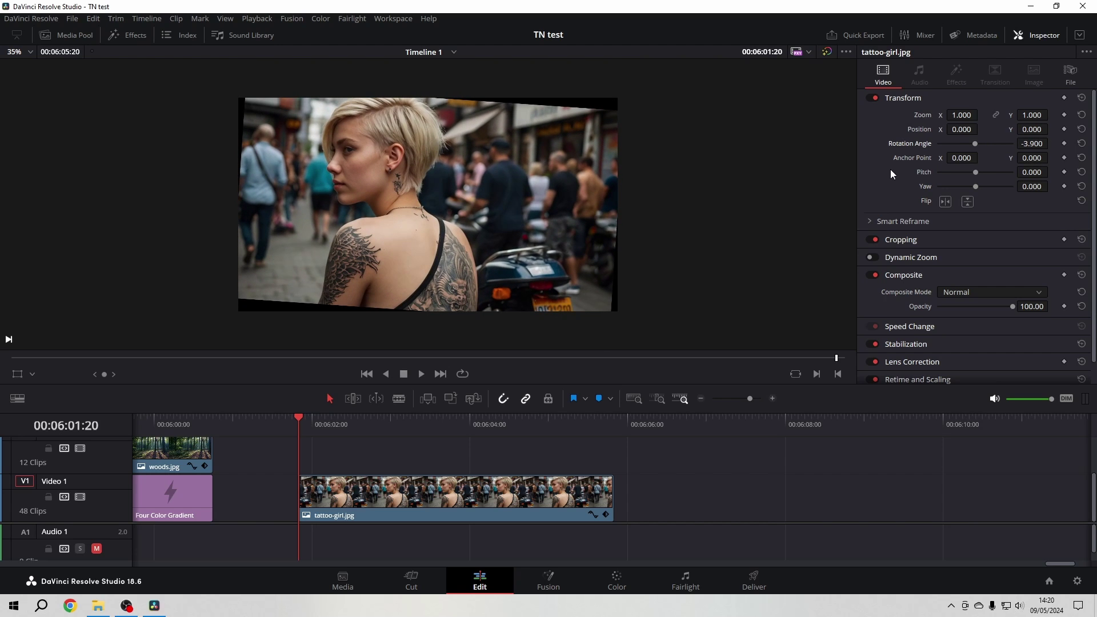
double_click(905, 142)
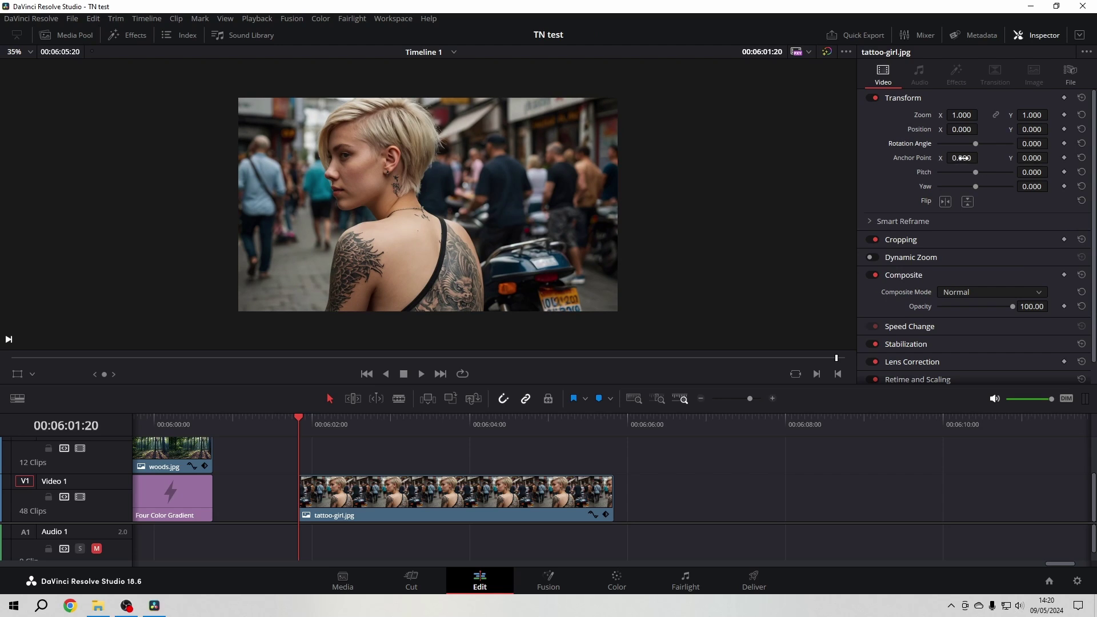
drag(961, 158, 982, 158)
drag(982, 158, 1033, 143)
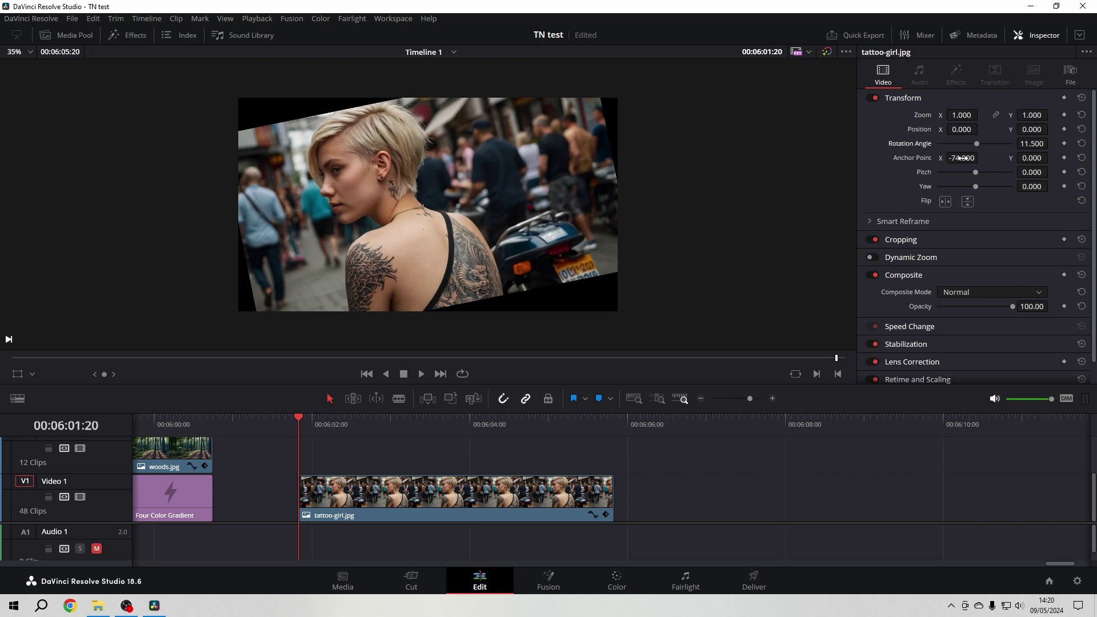
drag(1031, 158, 1031, 158)
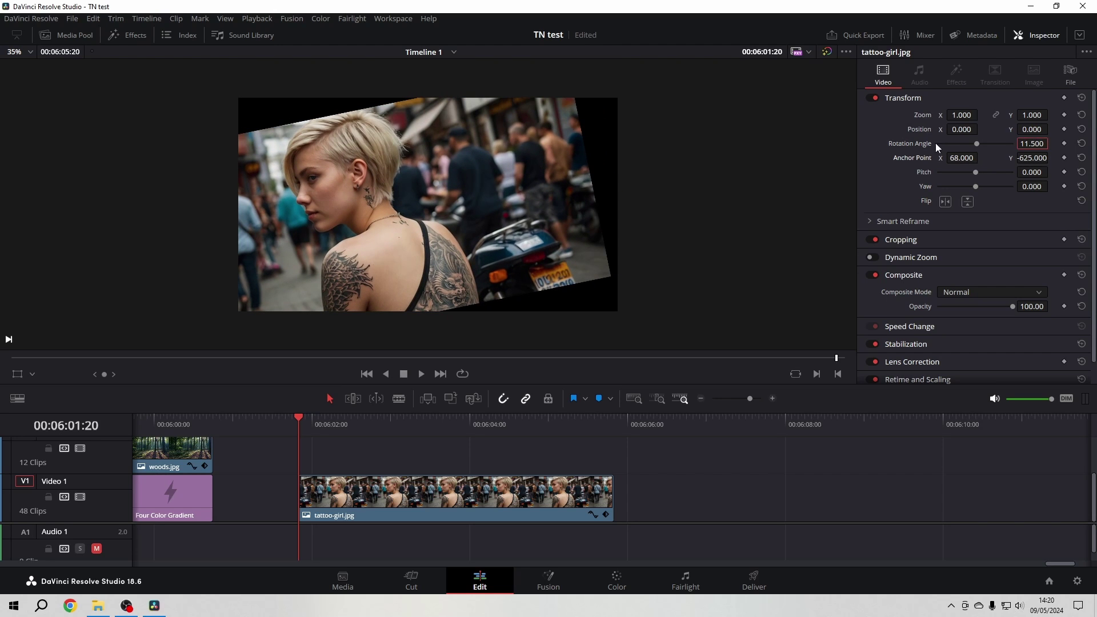
drag(922, 144, 1051, 143)
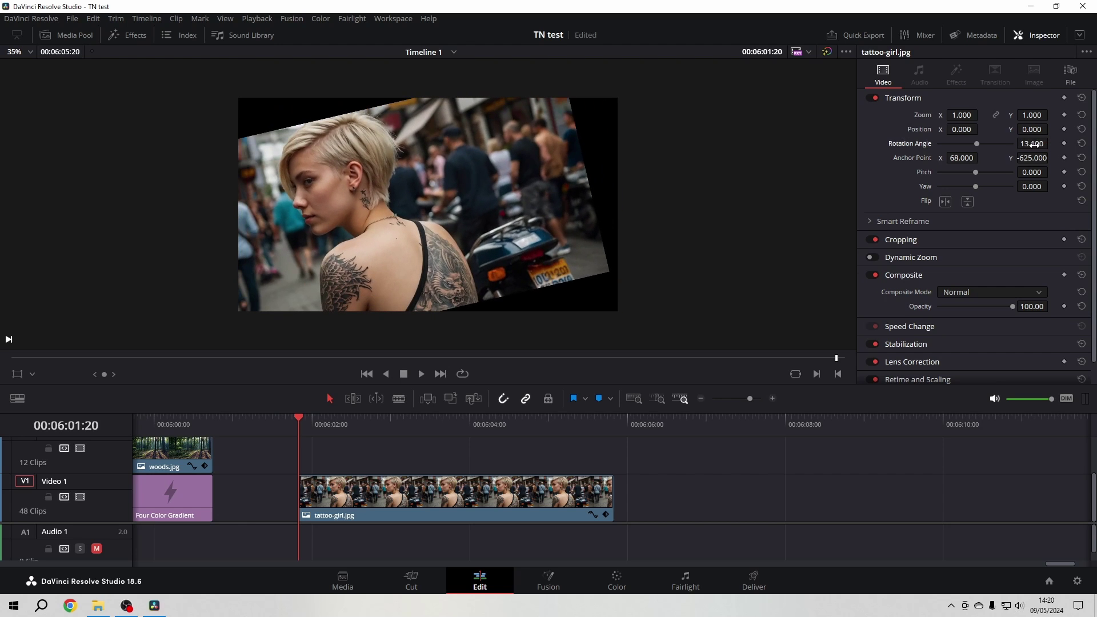
click(1081, 143)
click(1082, 158)
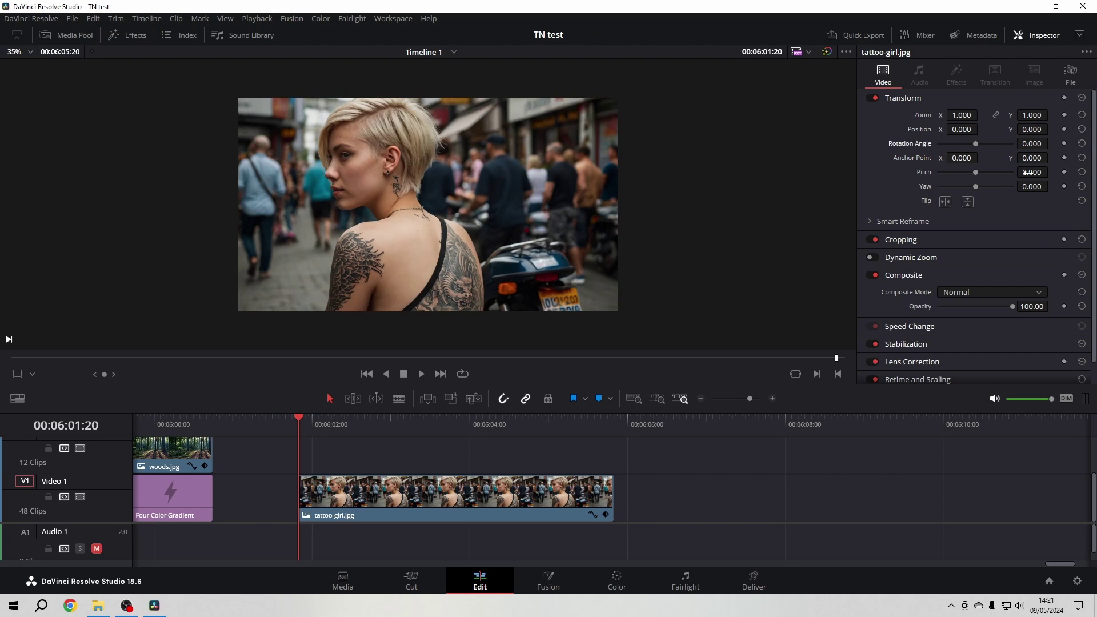
drag(1027, 172, 1071, 221)
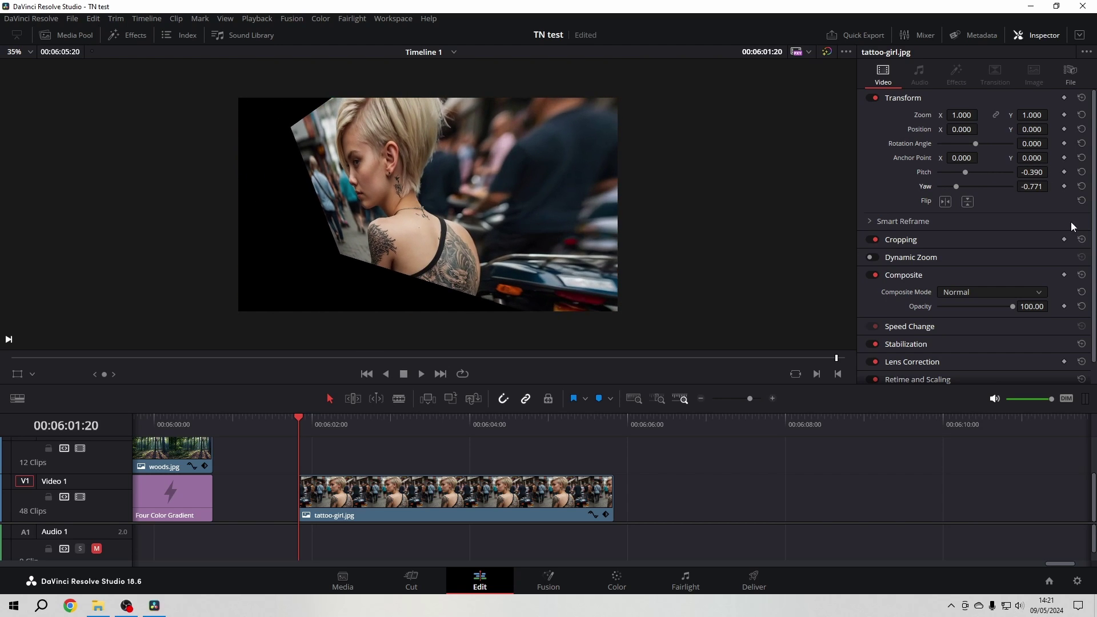
key(ctrl+z)
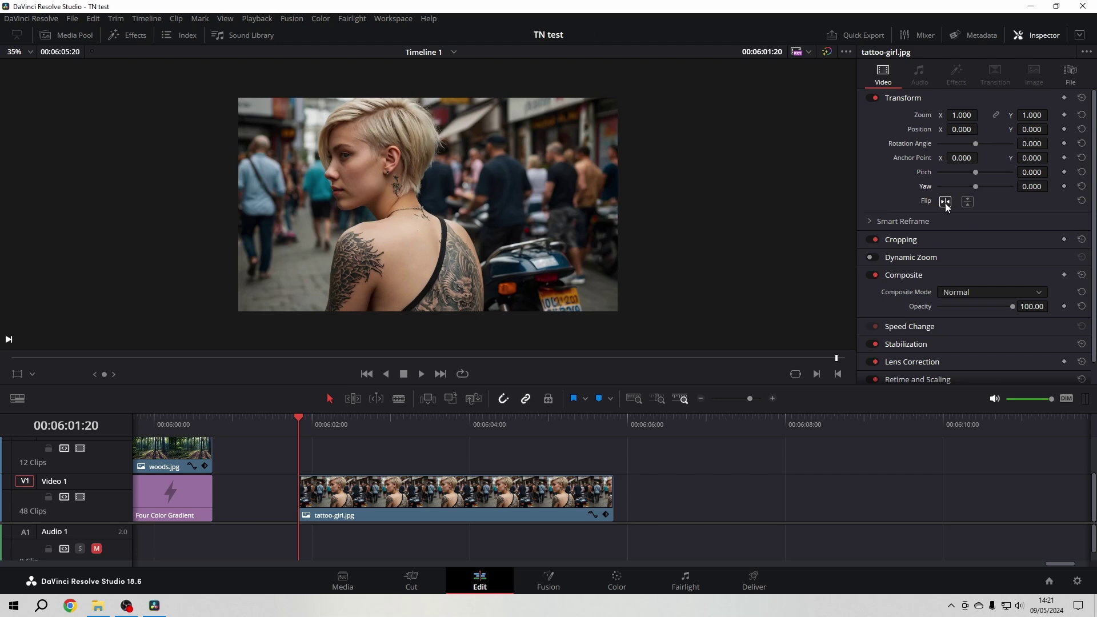
click(946, 203)
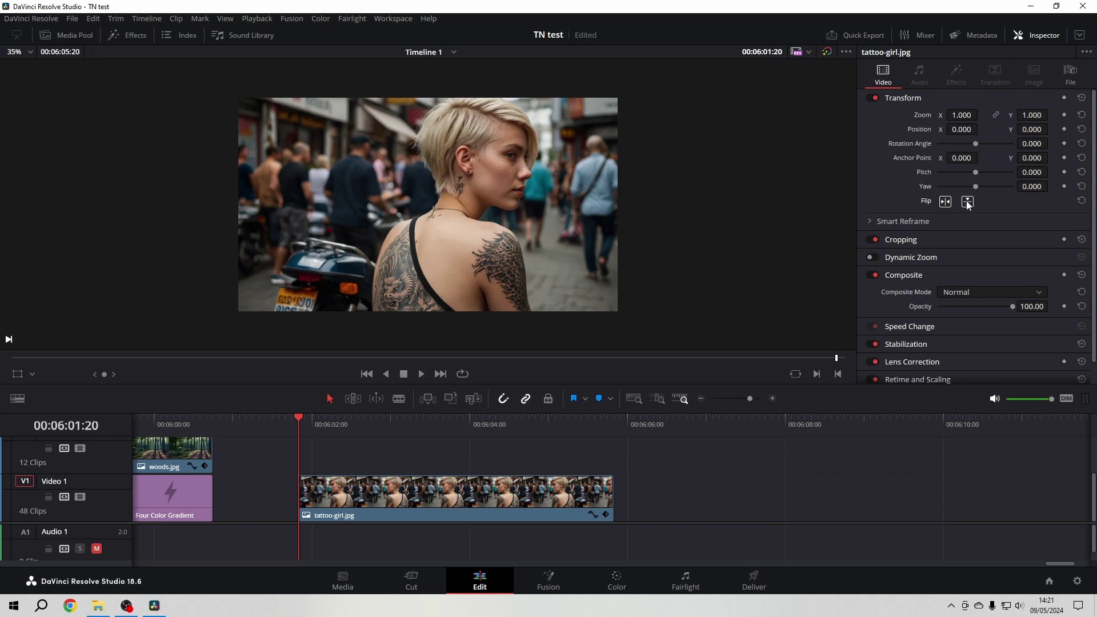
click(967, 202)
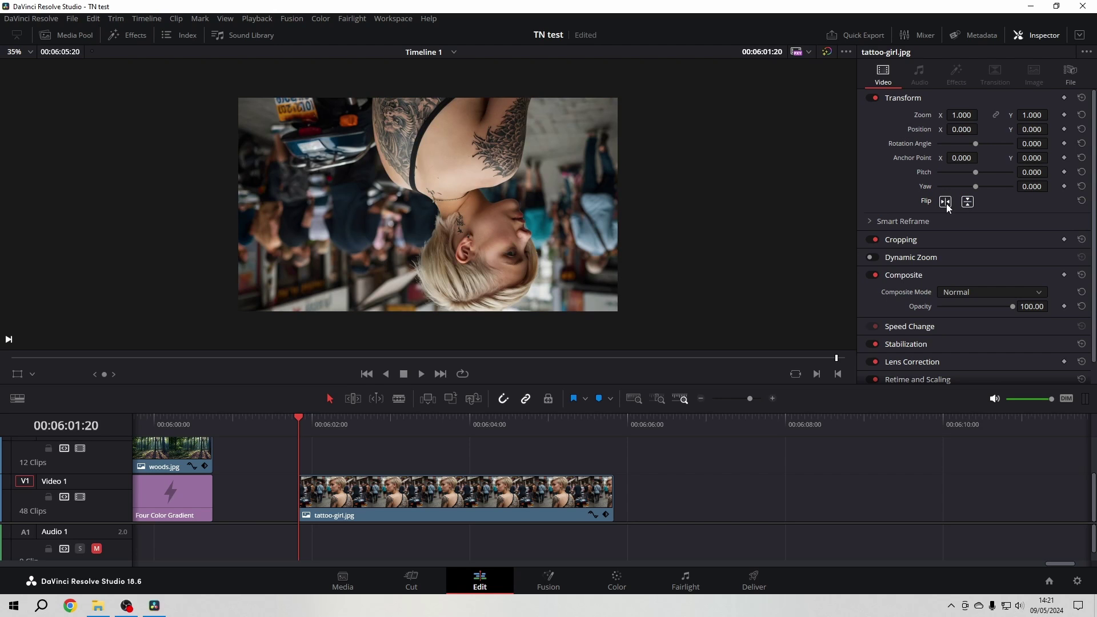
click(946, 202)
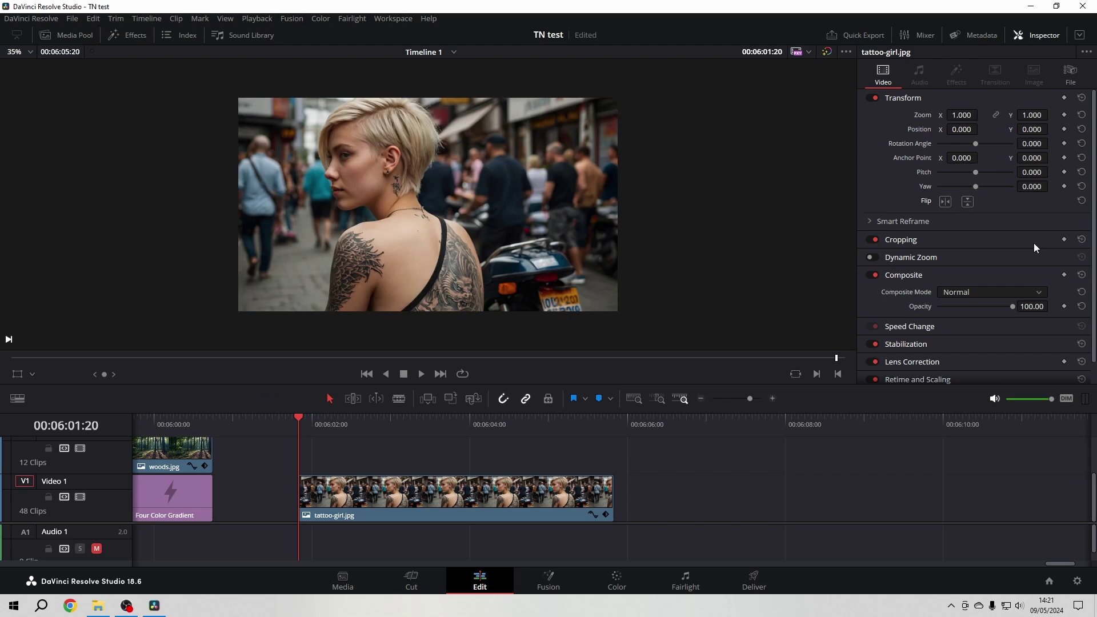